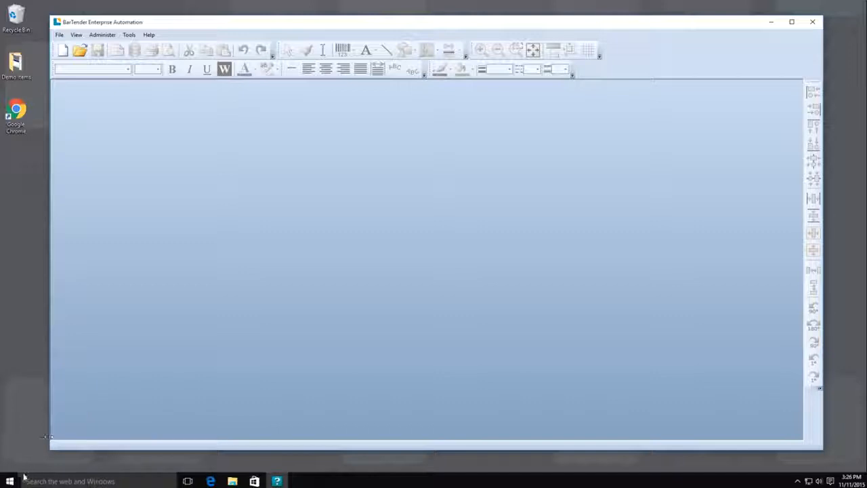
# Step: Launch the BarTender Administration Console and allow it to make changes to the PC
pyautogui.click(11, 481)
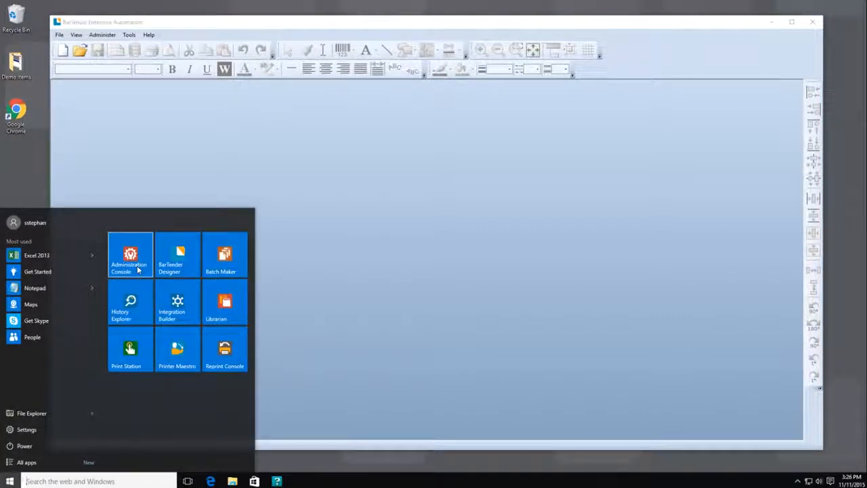
pyautogui.click(129, 34)
pyautogui.click(137, 79)
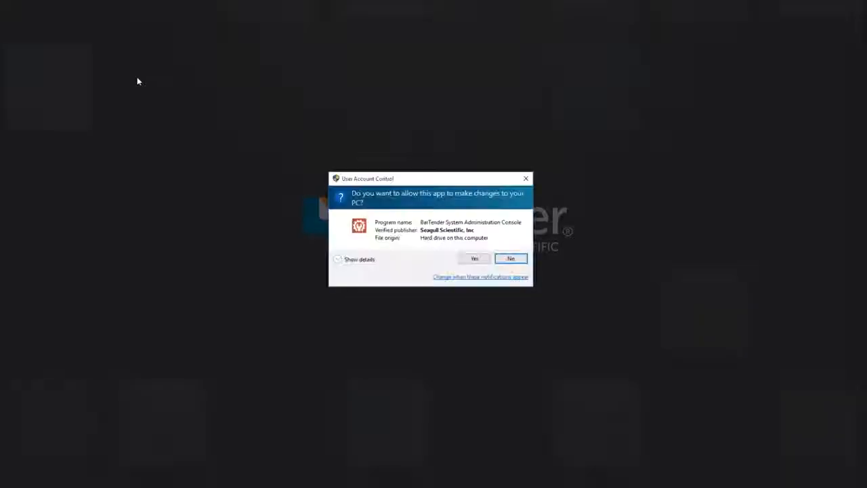
pyautogui.click(474, 260)
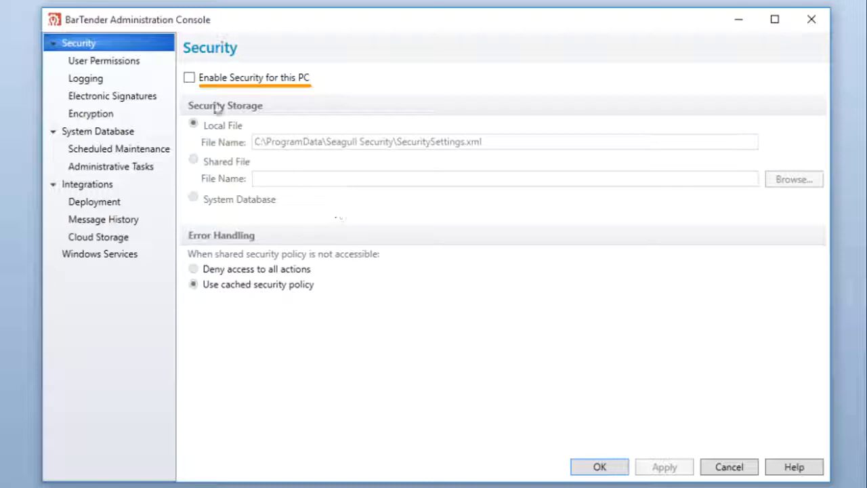
# Step: Enable security for this PC, store the settings in the System Database, and use the cached security policy when the shared one is inaccessible
pyautogui.click(189, 77)
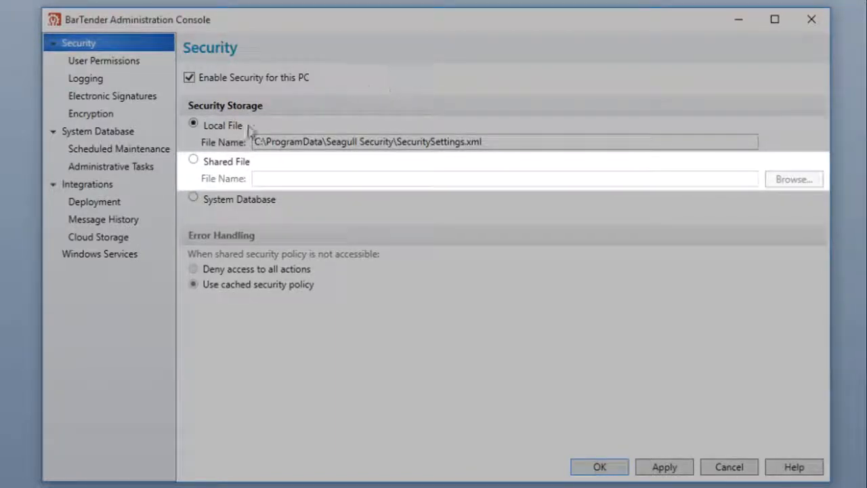
pyautogui.click(193, 159)
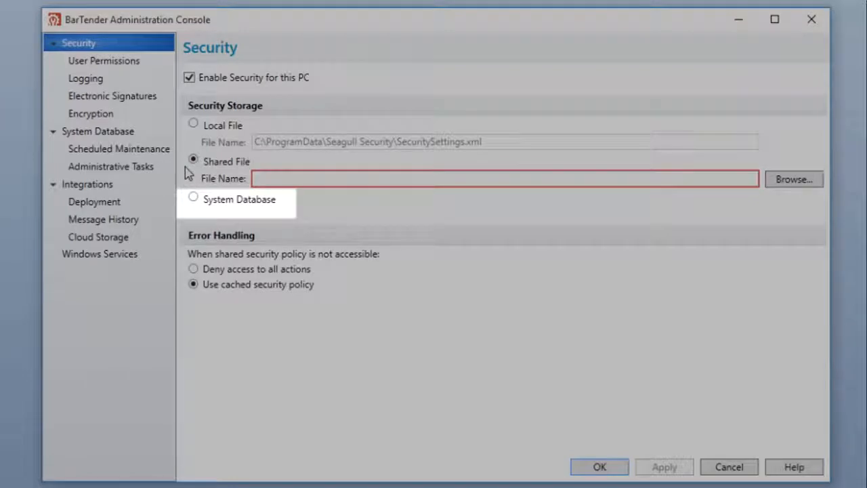
pyautogui.click(194, 199)
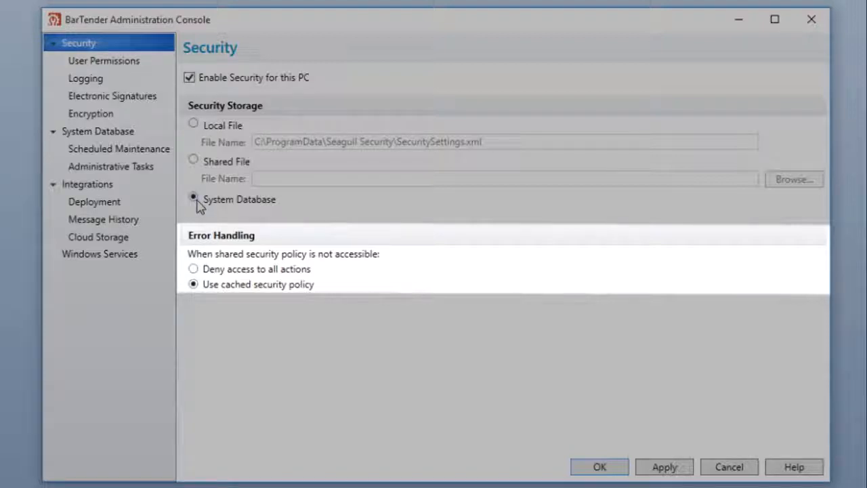
pyautogui.click(194, 269)
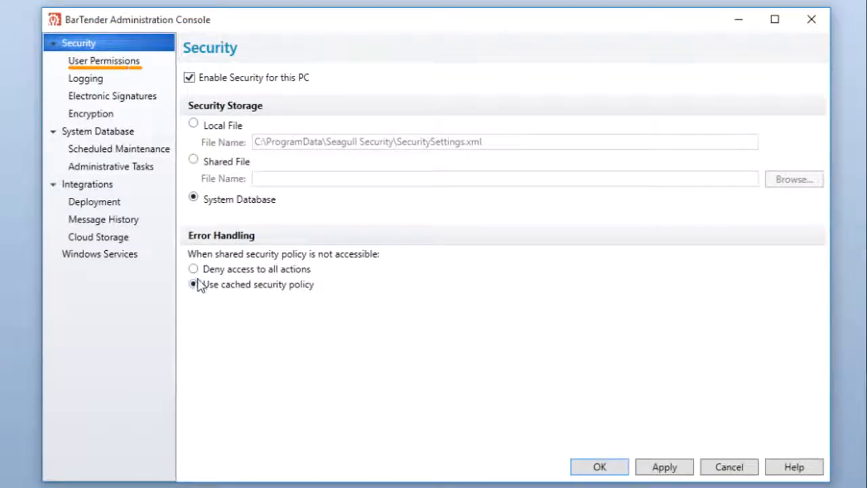
# Step: Add the local Guest account to the users and groups in User Permissions
pyautogui.click(156, 61)
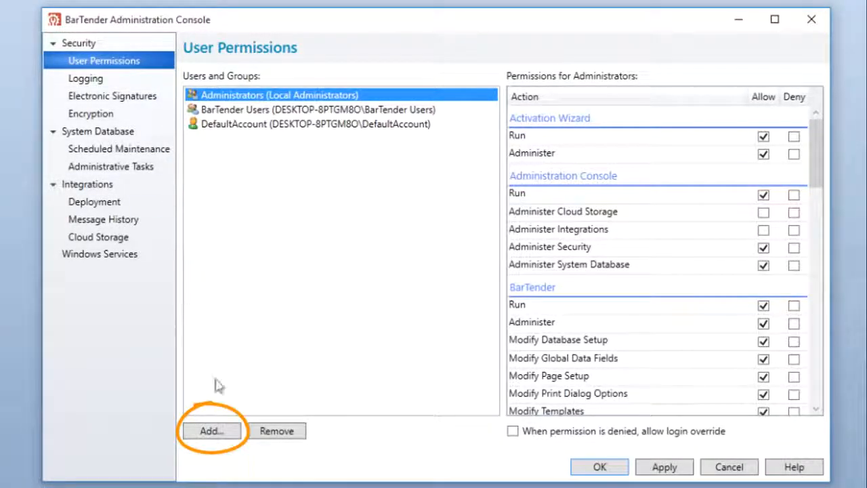
pyautogui.click(222, 434)
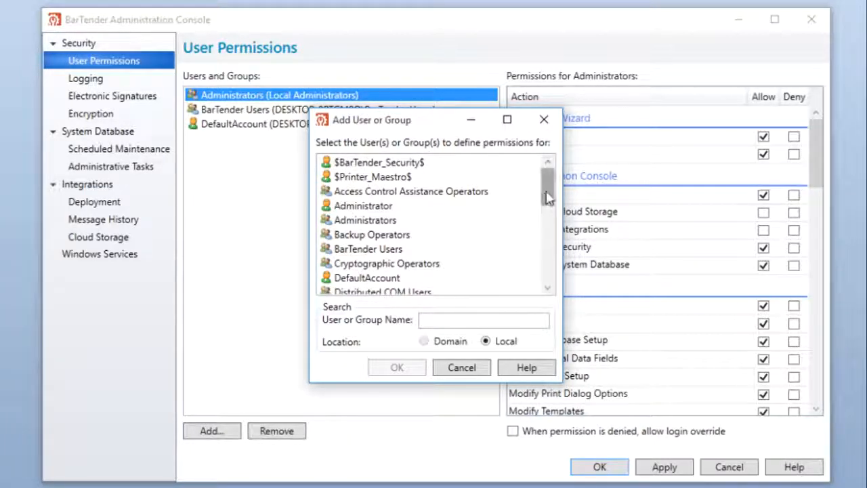
pyautogui.moveTo(547, 200); pyautogui.dragTo(548, 245)
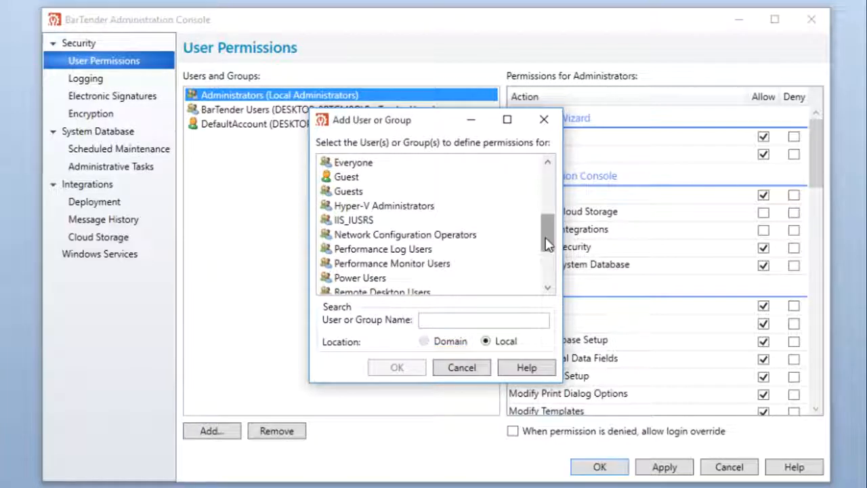
pyautogui.click(342, 177)
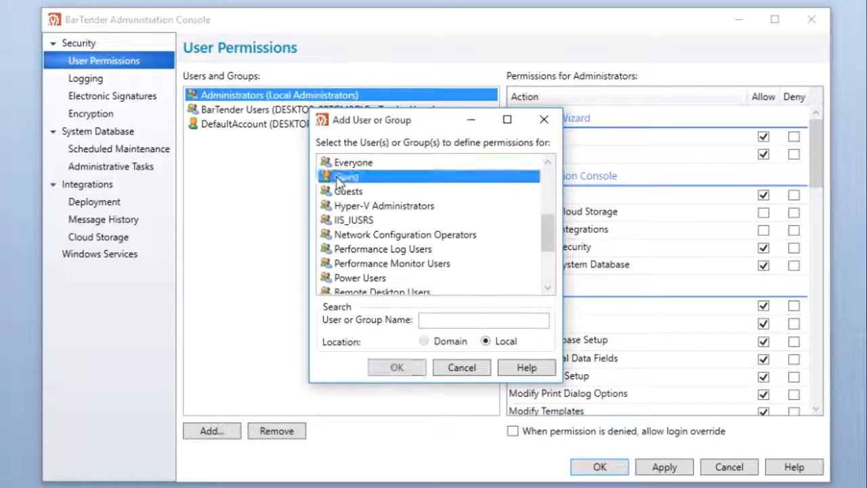
pyautogui.click(411, 369)
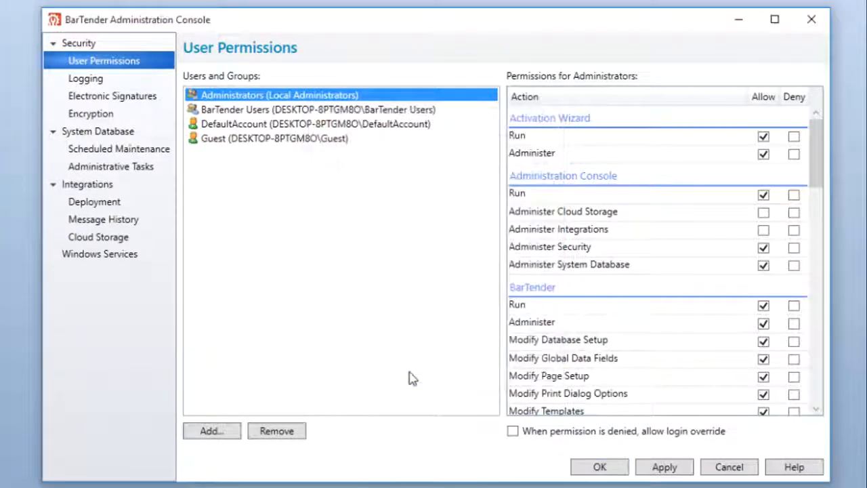
# Step: Remove DefaultAccount from the users and groups and confirm the removal
pyautogui.click(399, 125)
pyautogui.click(289, 436)
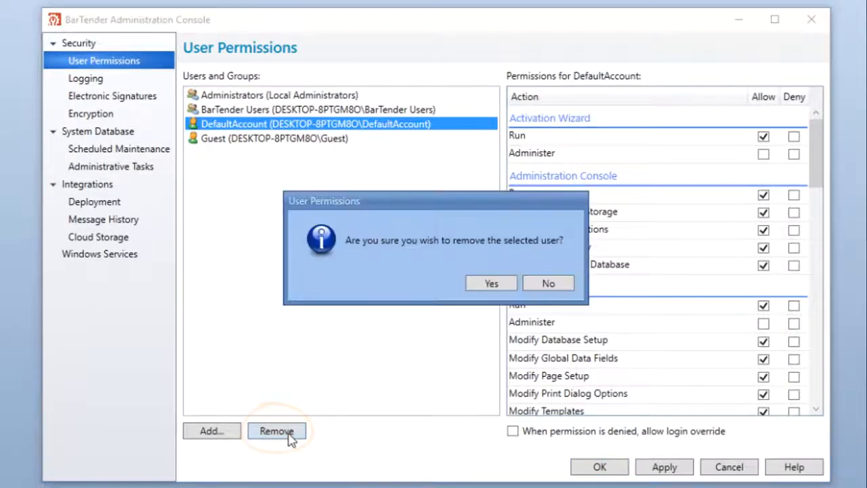
pyautogui.click(489, 283)
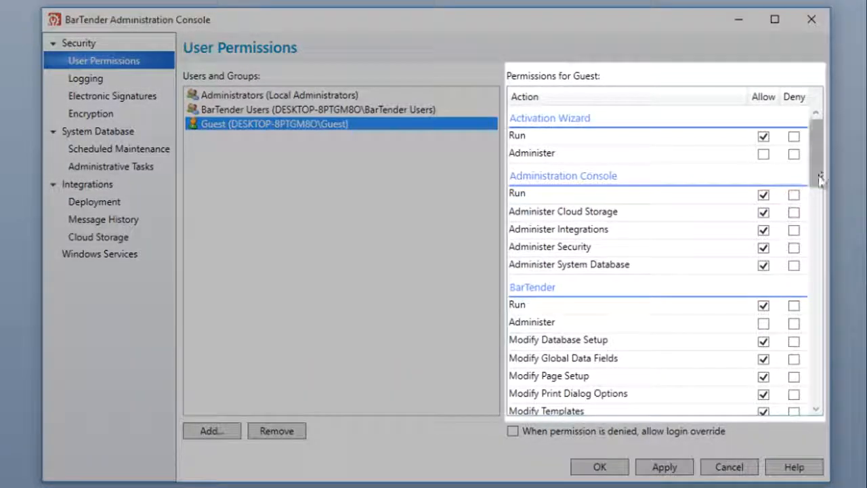
# Step: For Guest, deny BarTender's Administer, Modify Database Setup, Global Data Fields, Page Setup and Print Dialog Options actions, and uncheck Allow for Modify Templates
pyautogui.moveTo(820, 174); pyautogui.dragTo(789, 203)
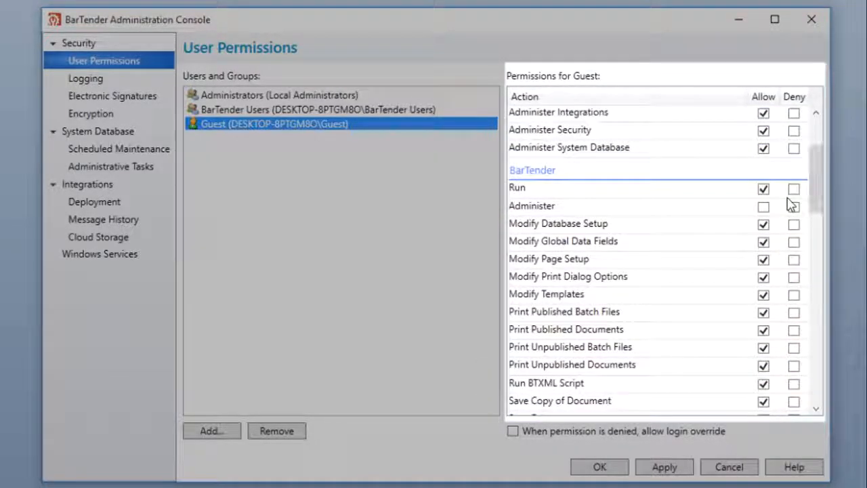
pyautogui.click(795, 226)
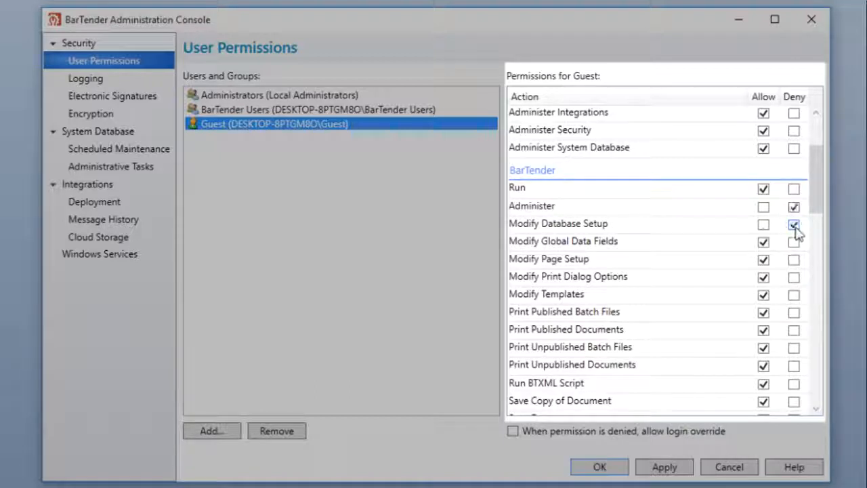
pyautogui.click(794, 261)
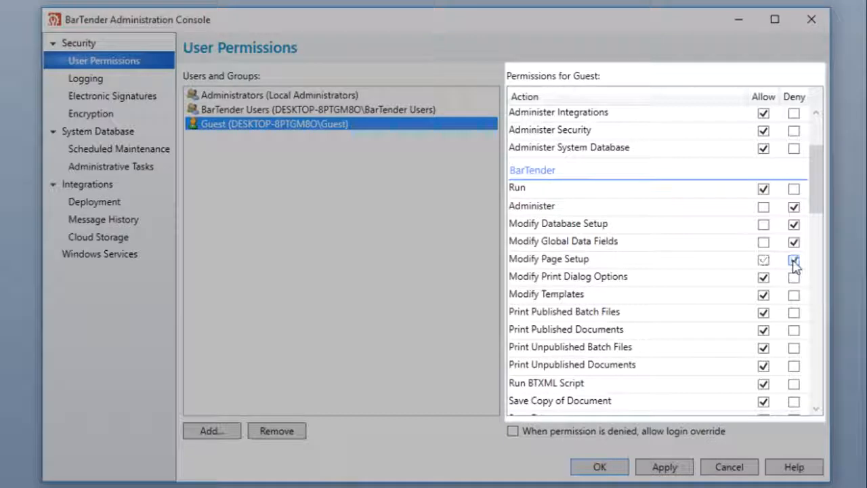
pyautogui.click(794, 278)
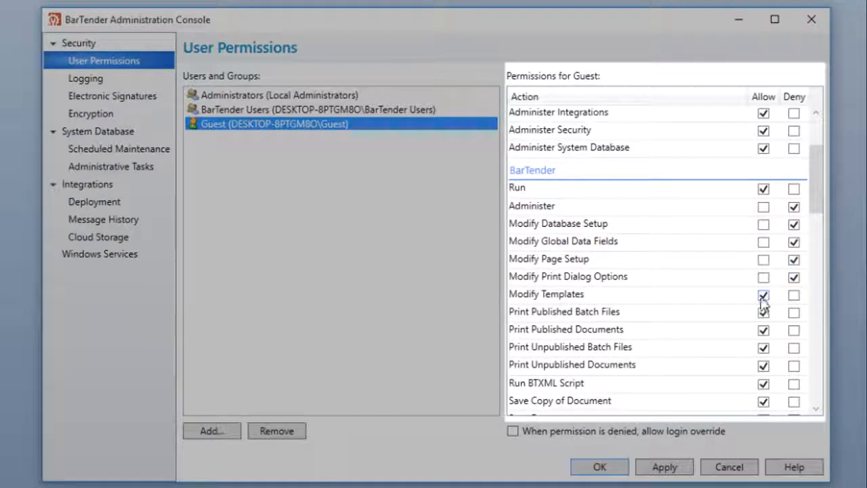
pyautogui.click(761, 296)
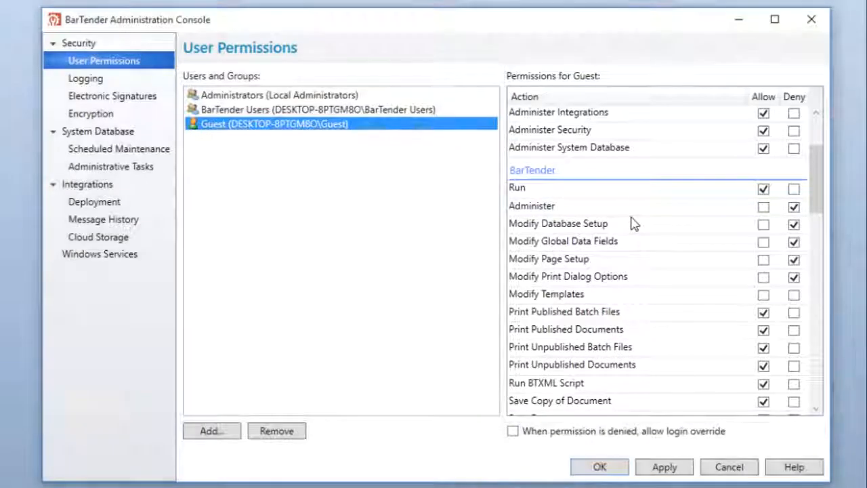
pyautogui.rightClick(631, 223)
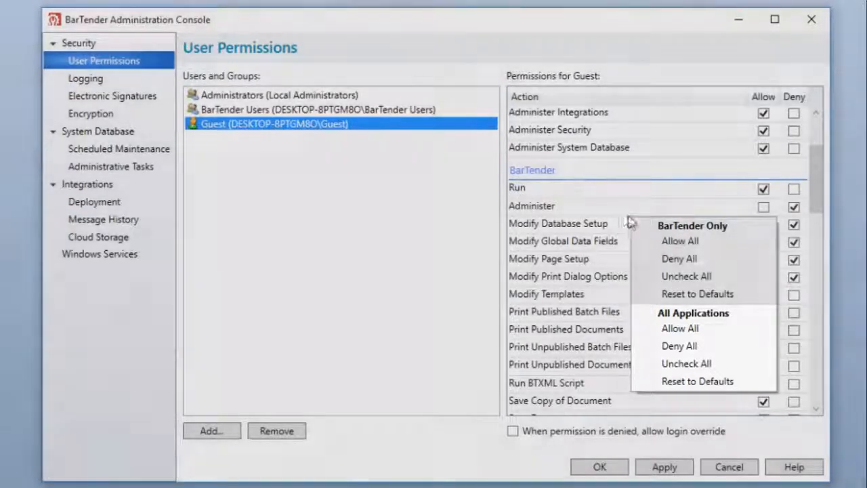
pyautogui.click(623, 212)
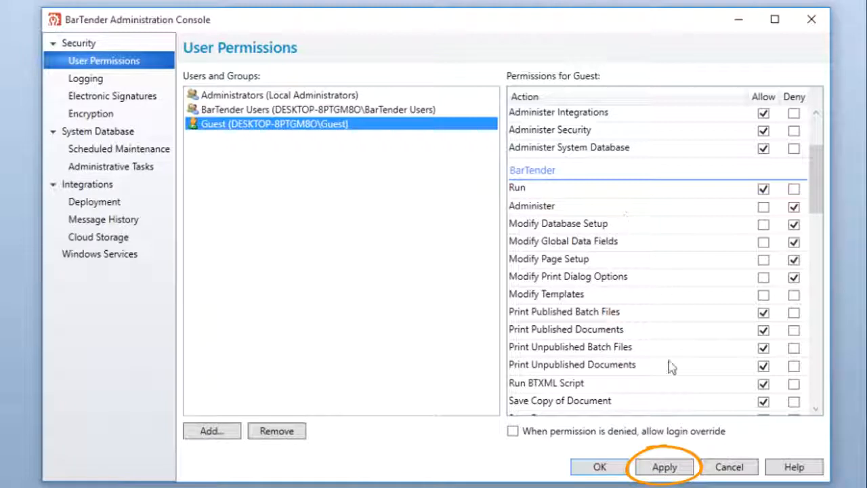
# Step: Apply the Guest permission changes, then enable and apply login override for when permission is denied
pyautogui.click(664, 467)
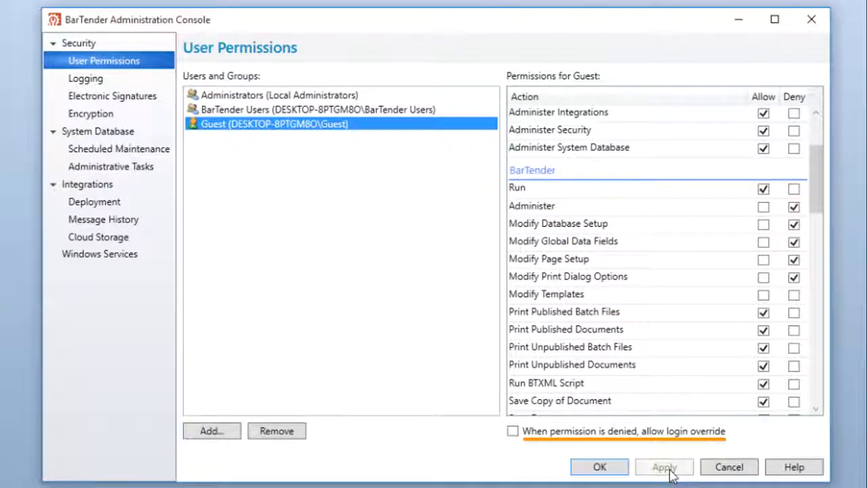
pyautogui.click(513, 431)
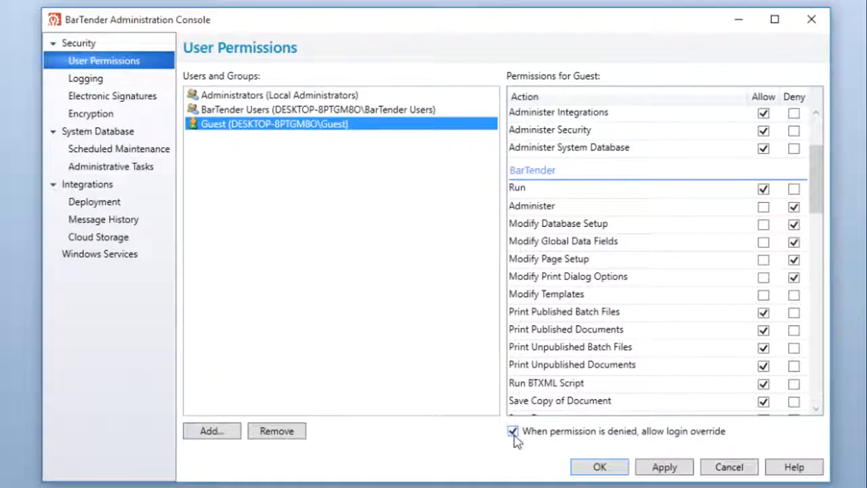
pyautogui.click(687, 470)
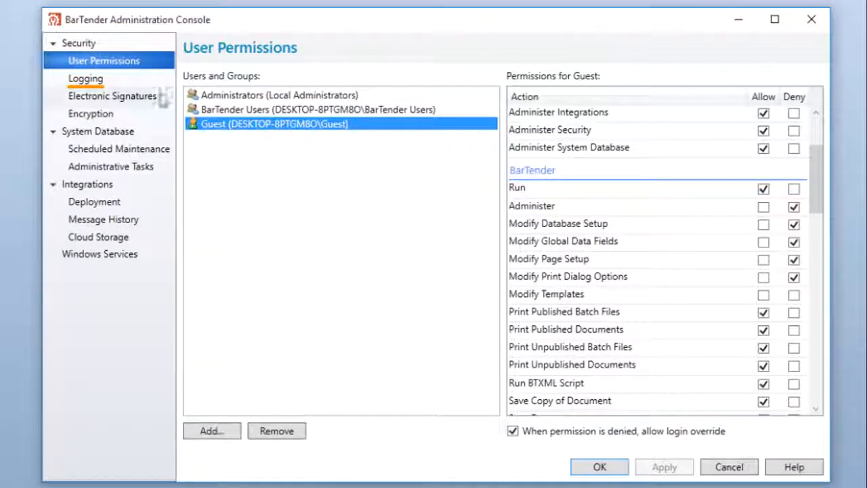
# Step: Log permission checks for Save Document, Print Unpublished Documents, Modify Templates, Print Dialog Options, Page Setup and Database Setup, and Set Document Passwords
pyautogui.click(139, 79)
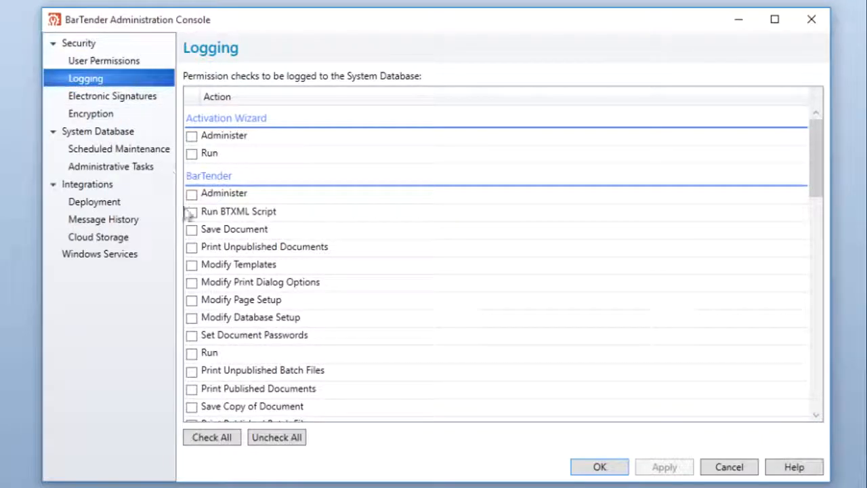
pyautogui.click(192, 247)
pyautogui.click(192, 265)
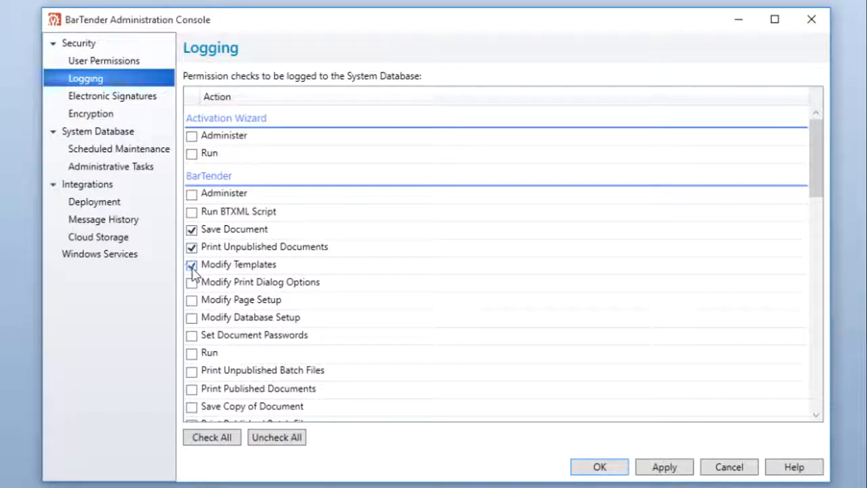
pyautogui.click(192, 283)
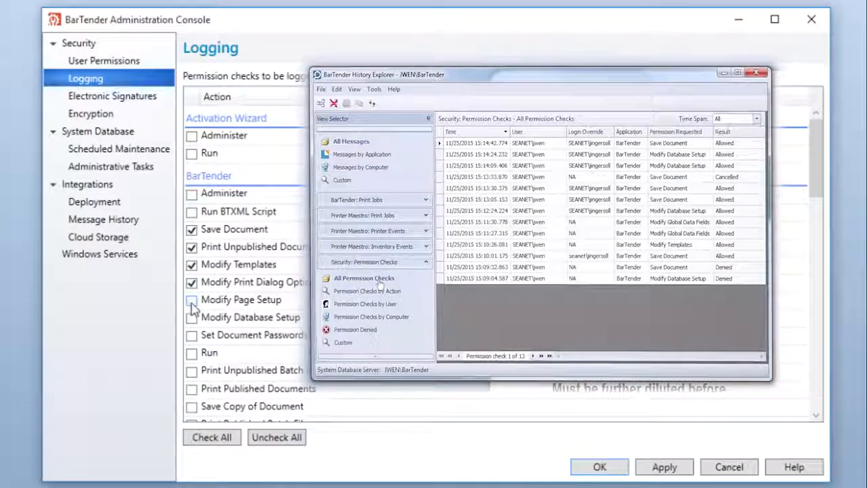
pyautogui.click(192, 300)
pyautogui.click(191, 318)
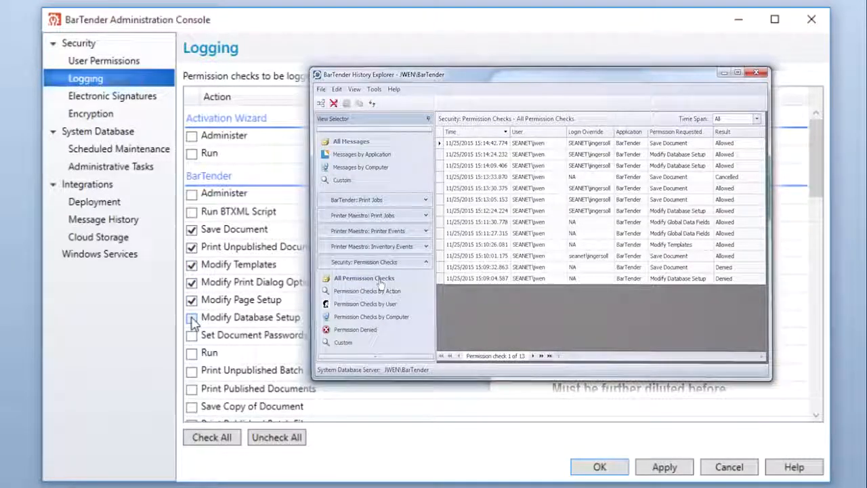
pyautogui.click(192, 335)
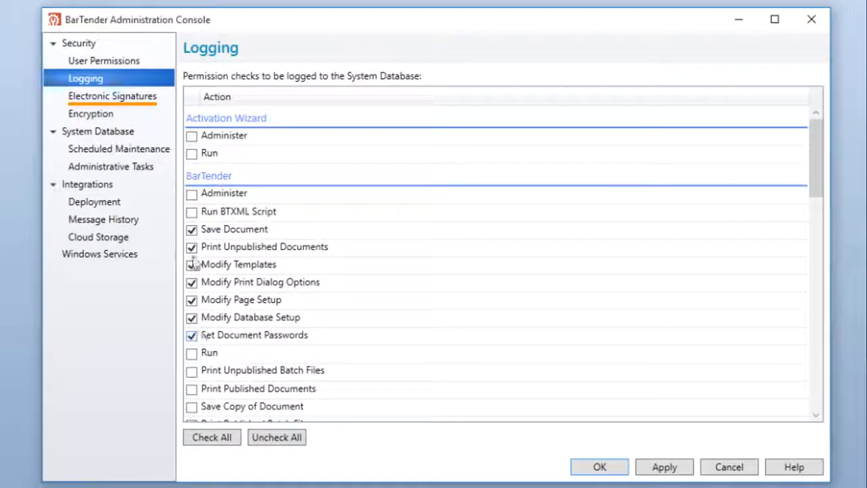
# Step: Require an electronic signature for BarTender's Modify Database Setup action
pyautogui.click(155, 100)
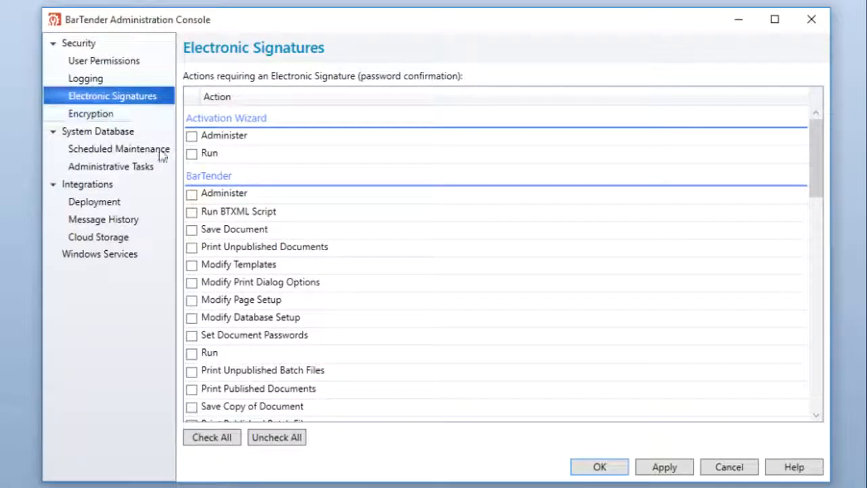
pyautogui.click(192, 317)
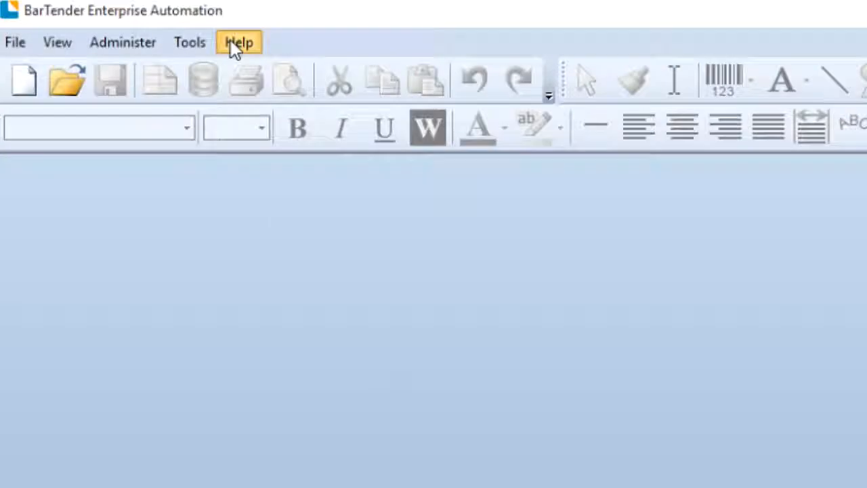
# Step: Switch back to BarTender Designer and show its available help resources
pyautogui.click(230, 40)
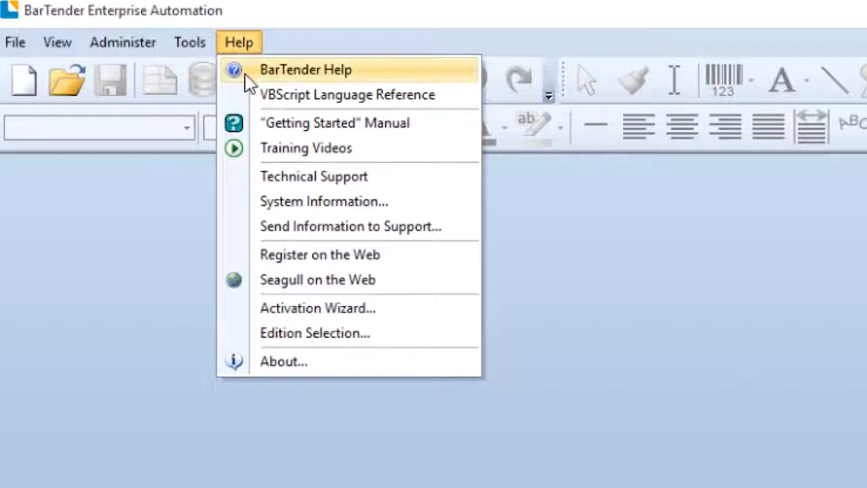